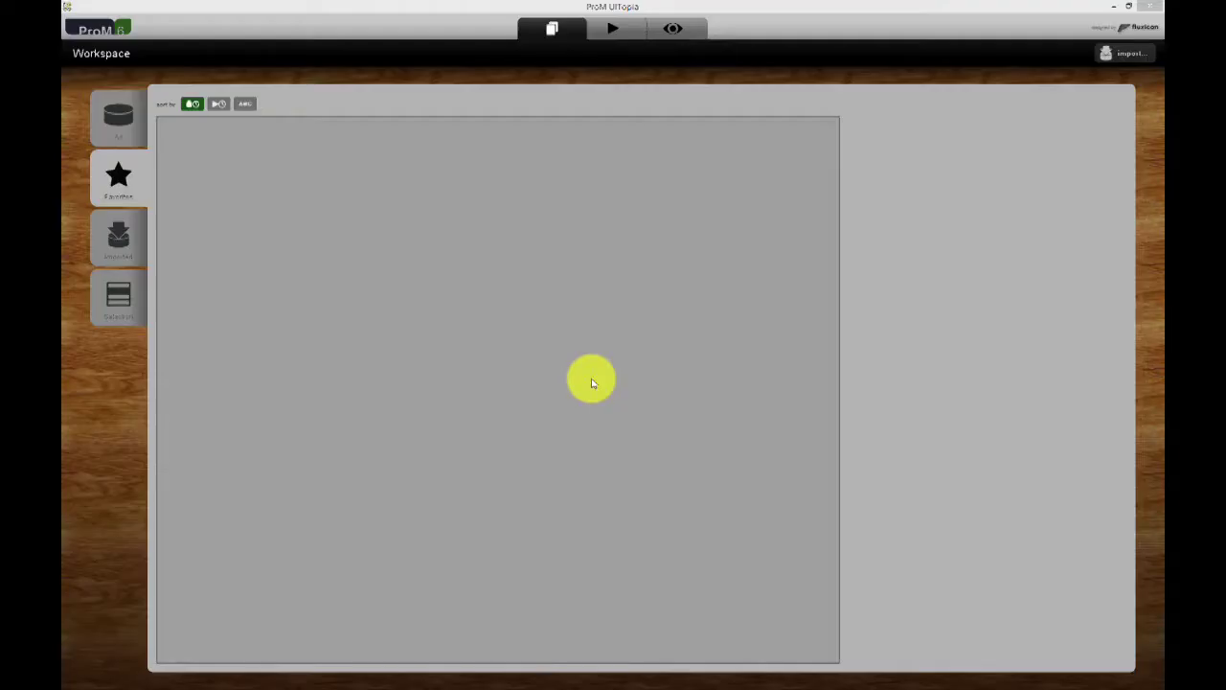
- Import repairExample.mxml with the default import plugin, loading 1104 cases and 11855 events
click(1128, 56)
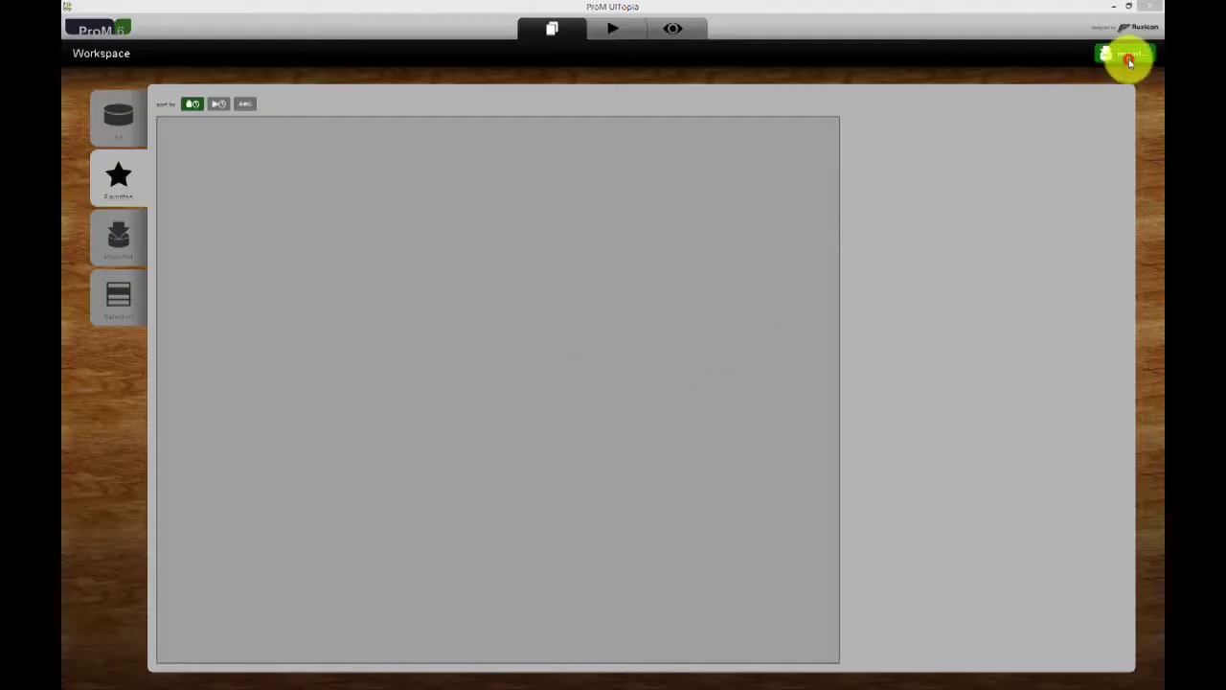
click(505, 307)
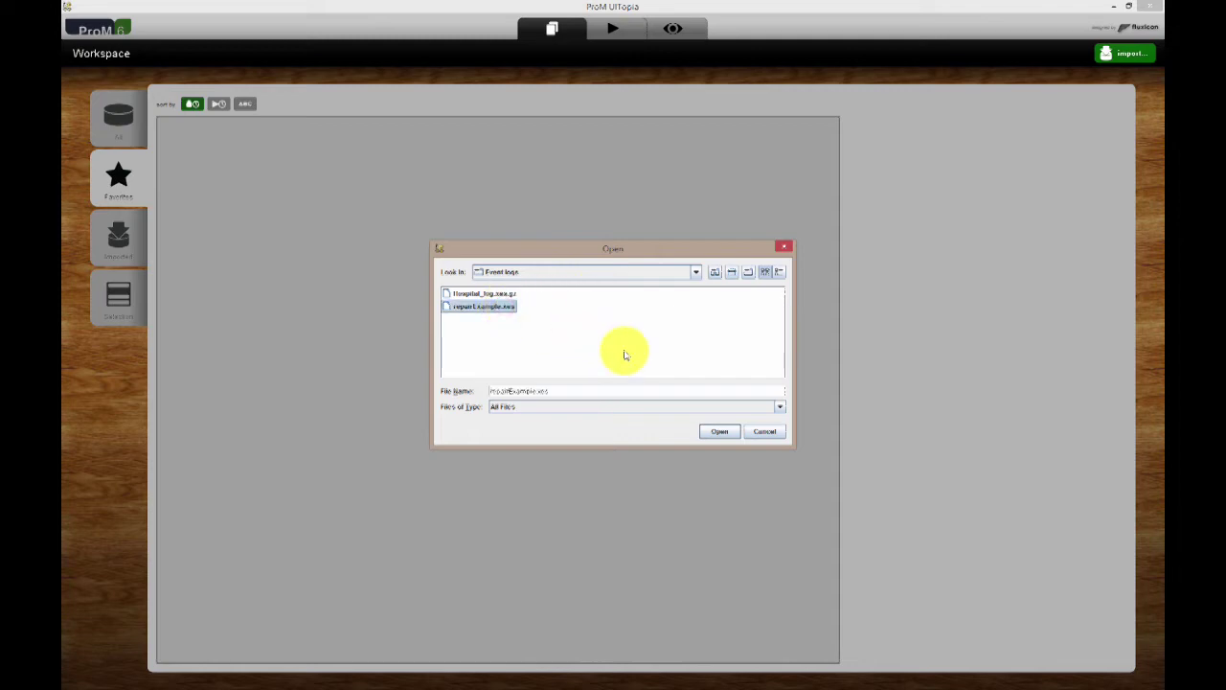
click(711, 431)
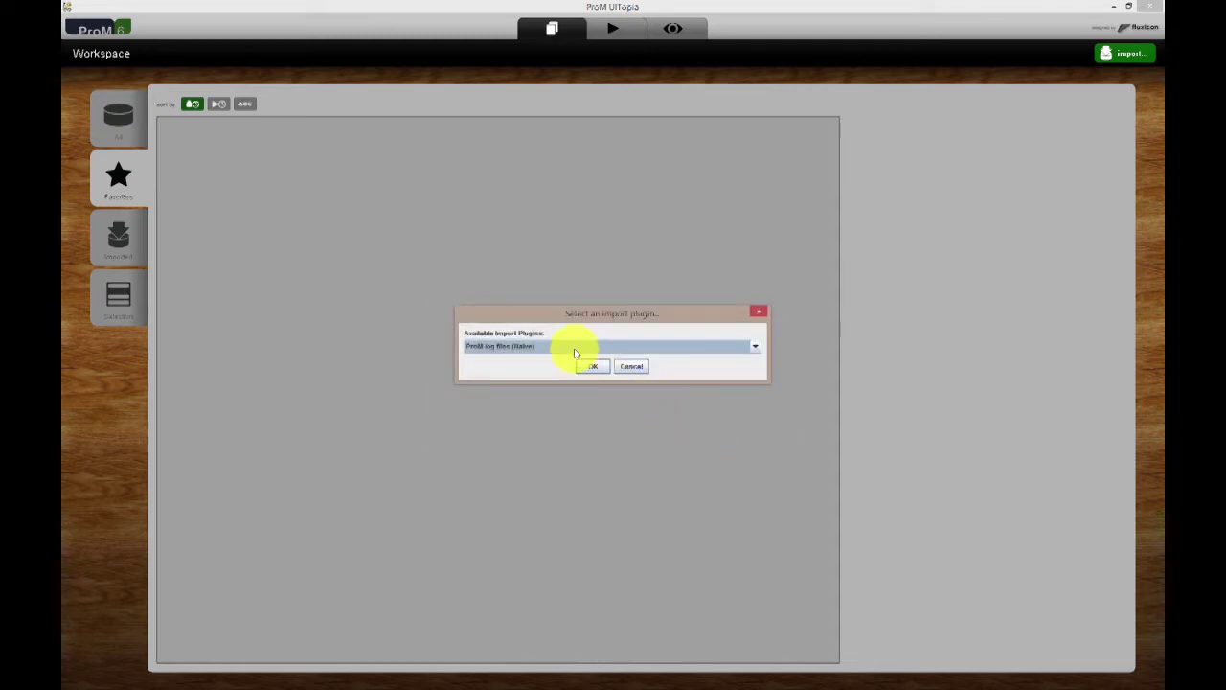
click(585, 367)
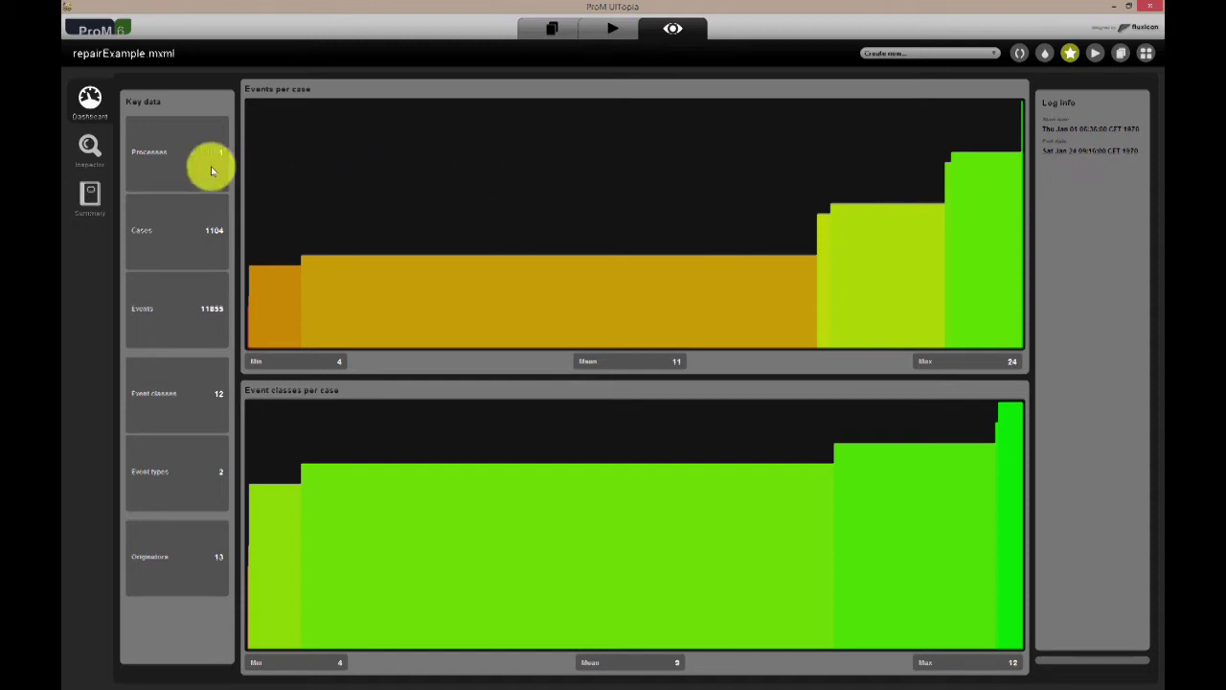
- In the Inspector, show case 1000's nine events and its completed Test Repair event's attributes
click(88, 158)
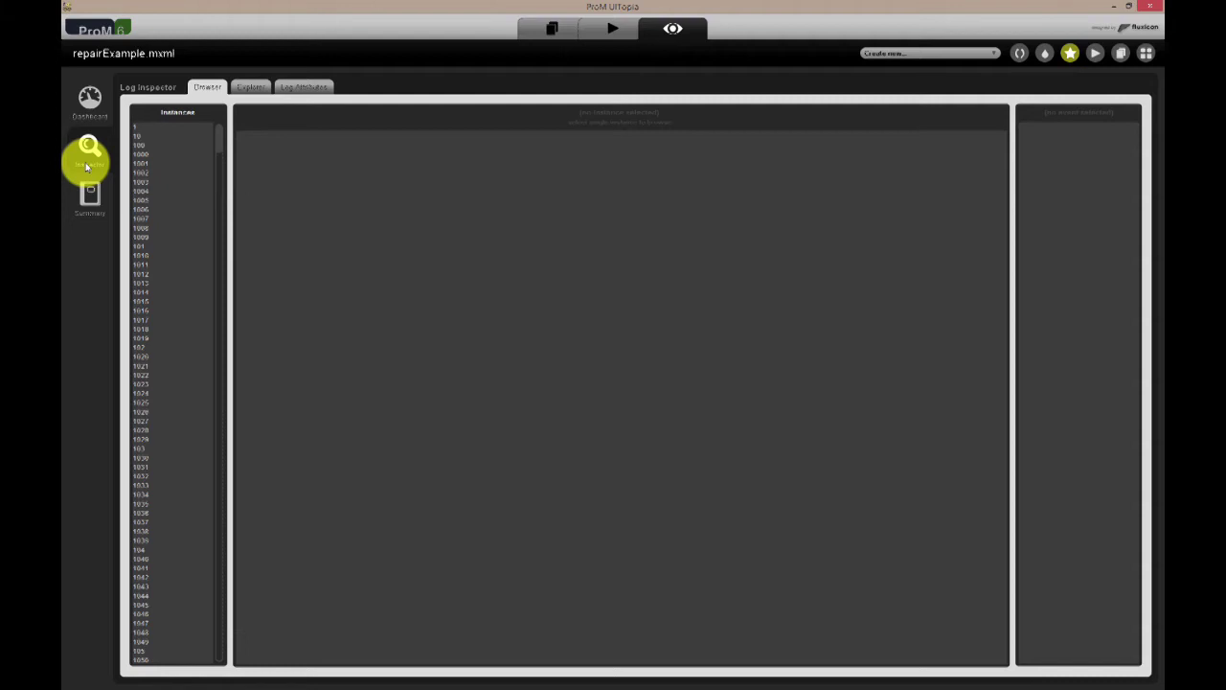
click(187, 157)
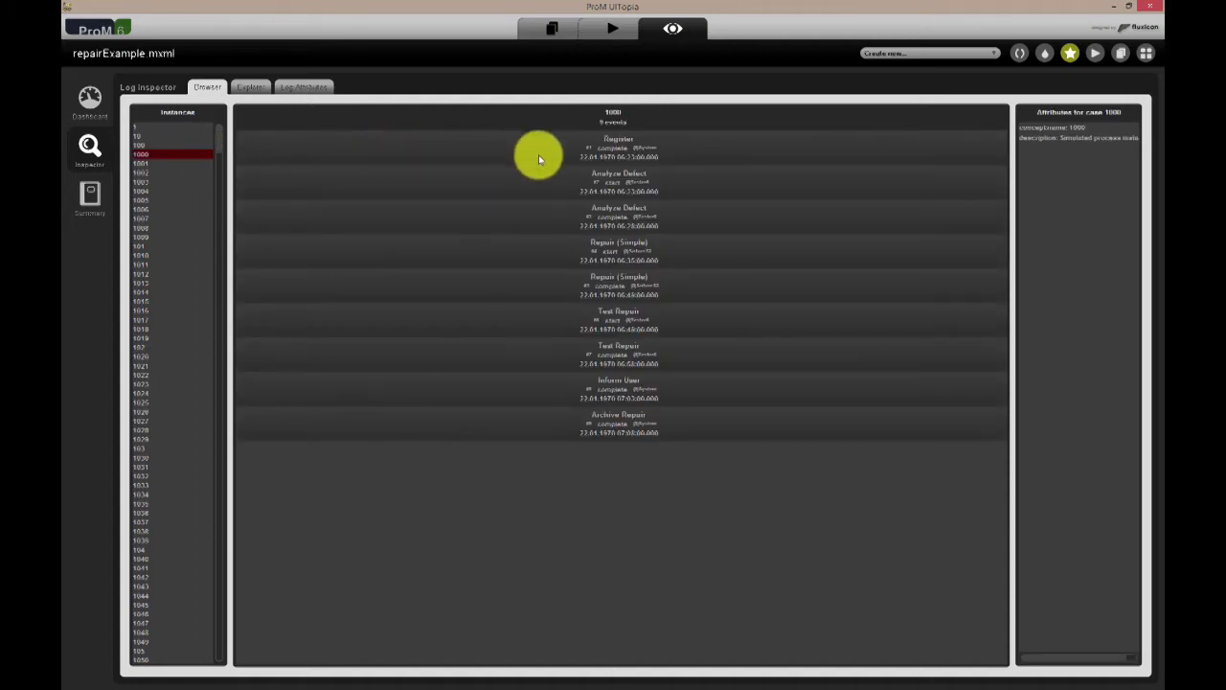
click(554, 360)
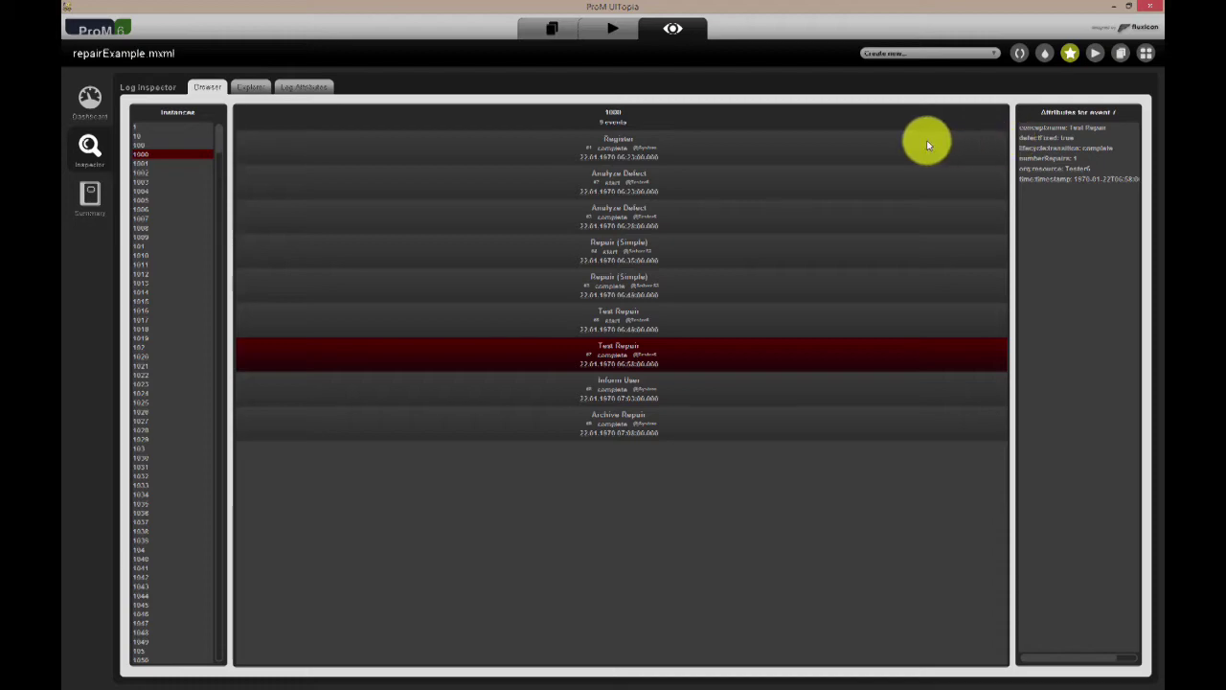
- Display the Log Attributes tree with extensions, global trace and event attributes, and classifiers
click(303, 88)
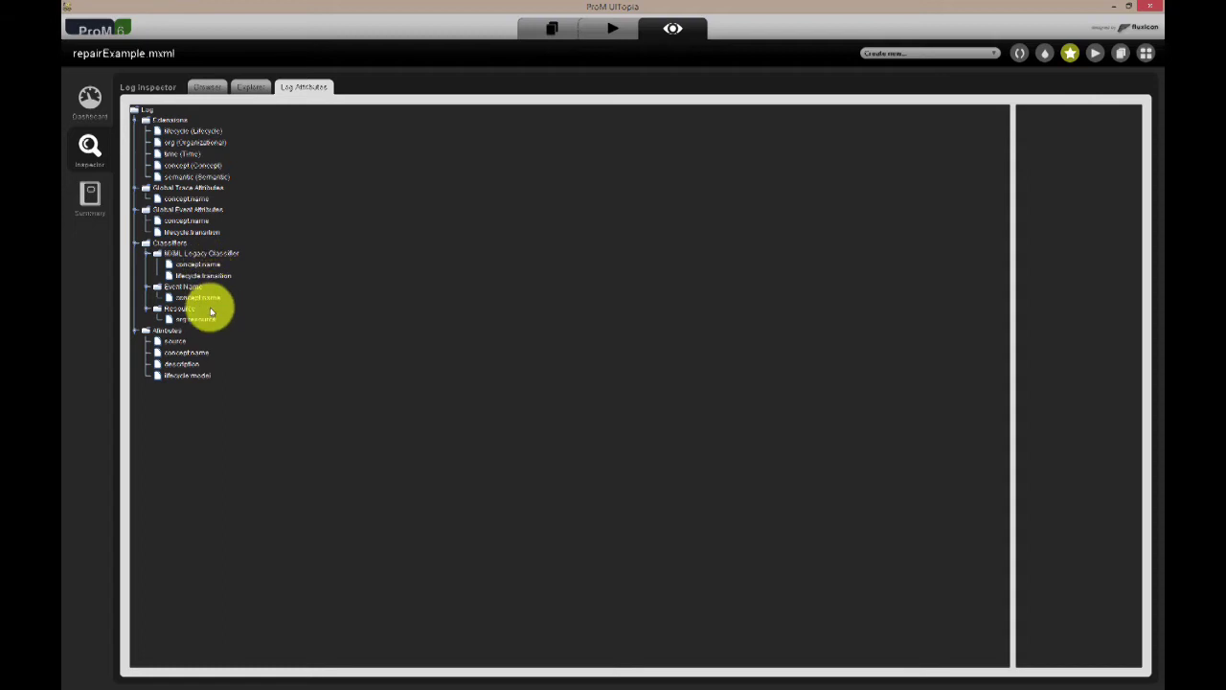
click(91, 197)
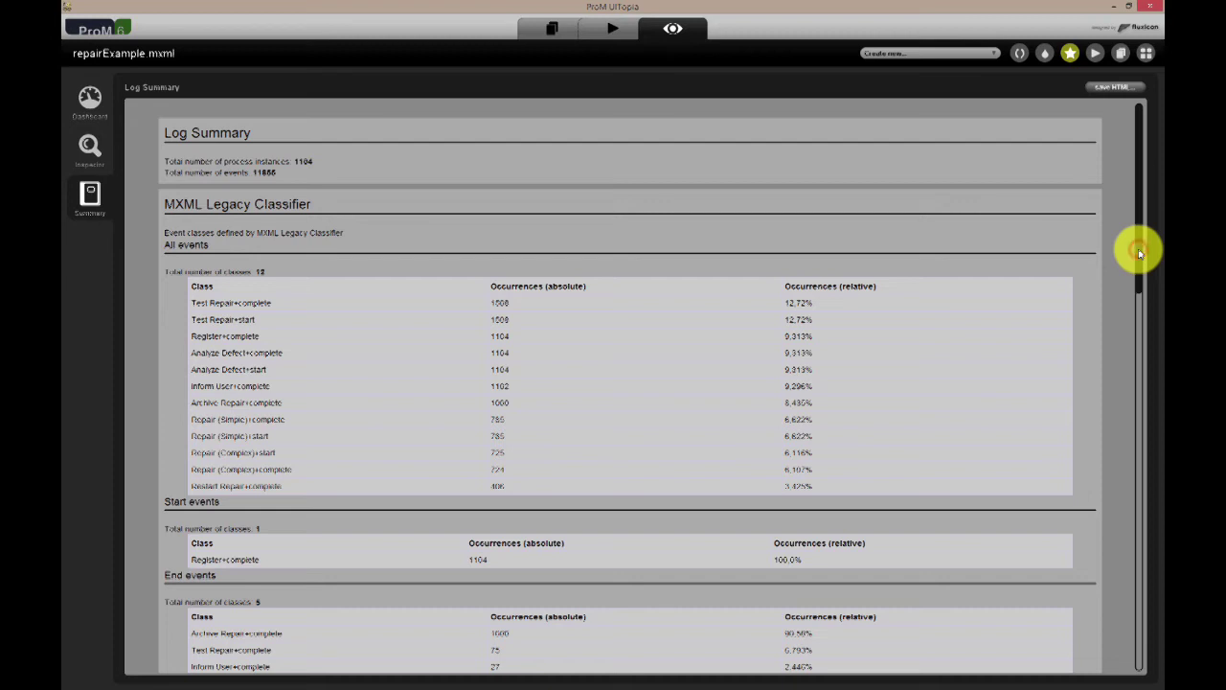
drag(1140, 254, 1133, 597)
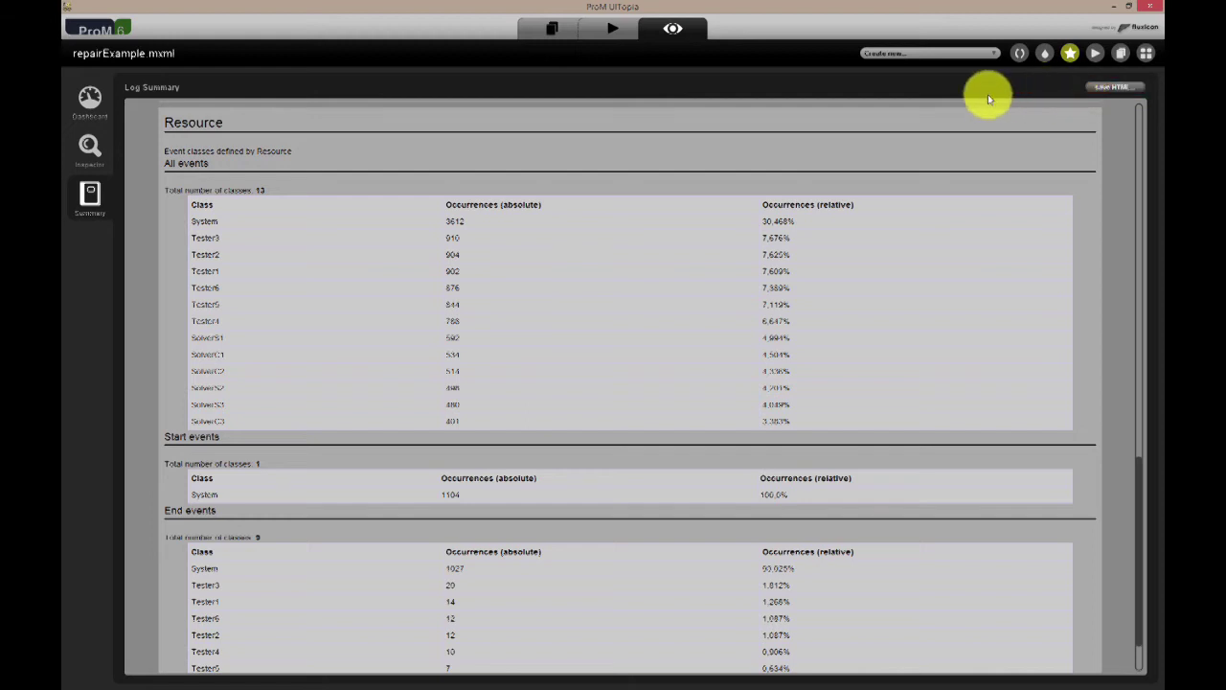
click(89, 146)
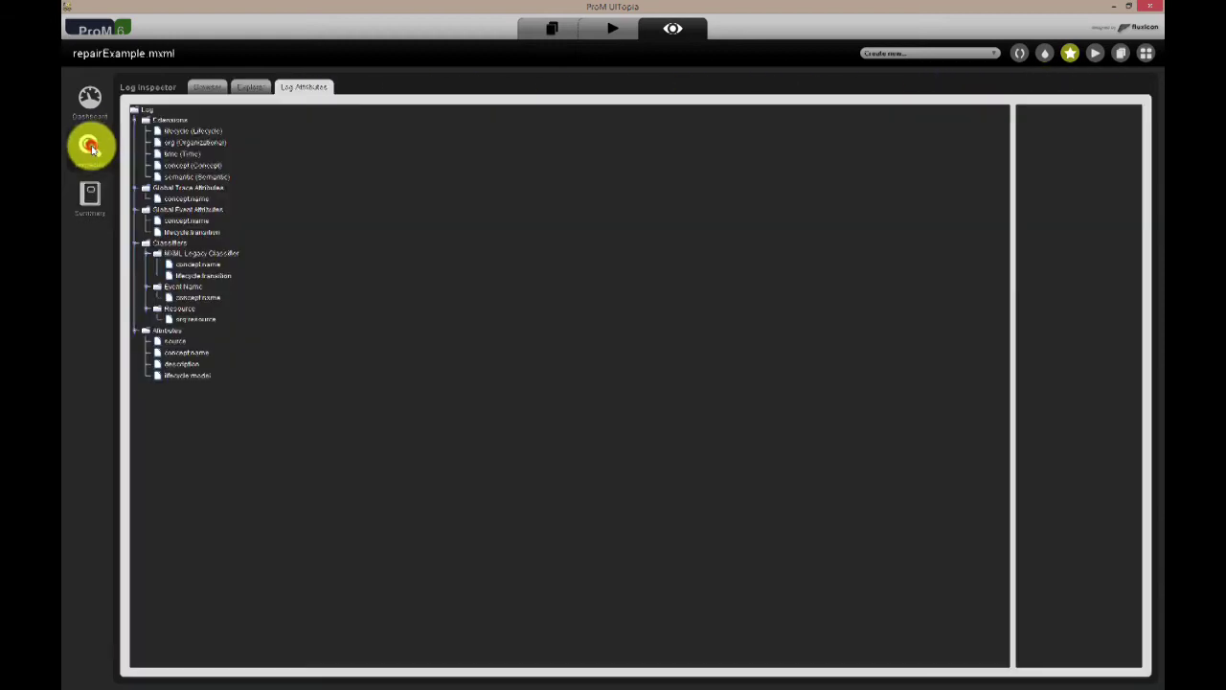
- Switch to the Explorer view, drawing each repairExample case as frequency-coloured event chevrons
click(251, 88)
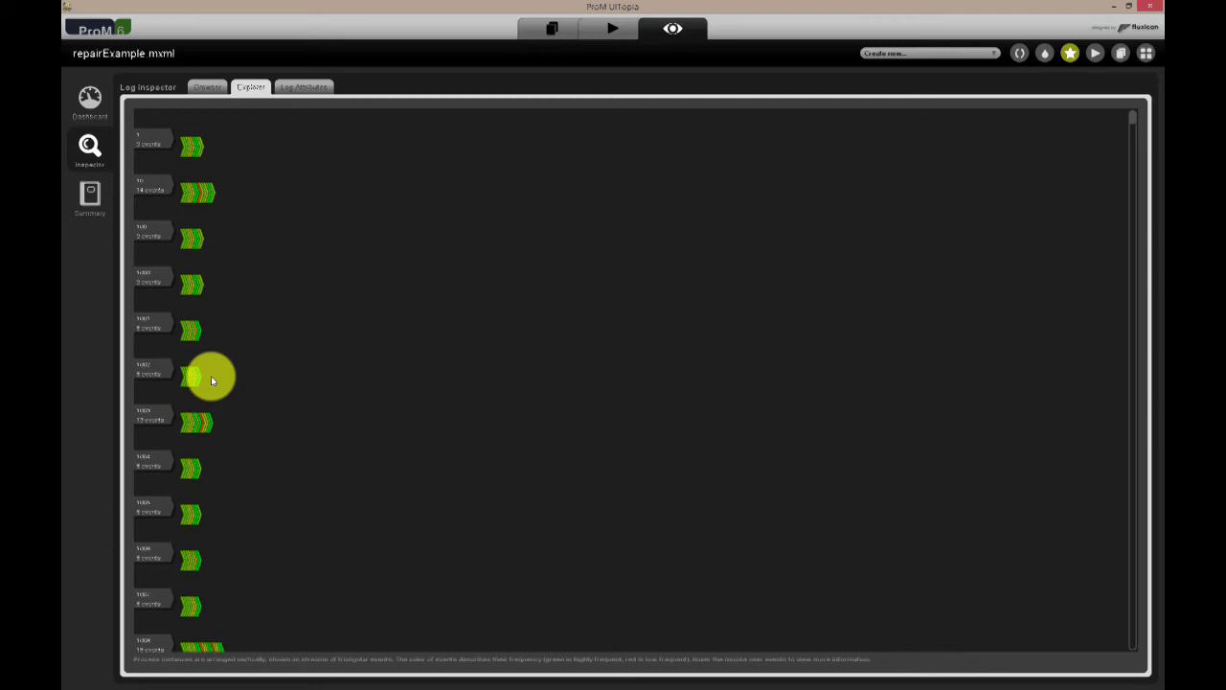
mouse_move(181, 429)
- Open the Explore Event Log trace-variants view and sort the variants by prefix
click(906, 54)
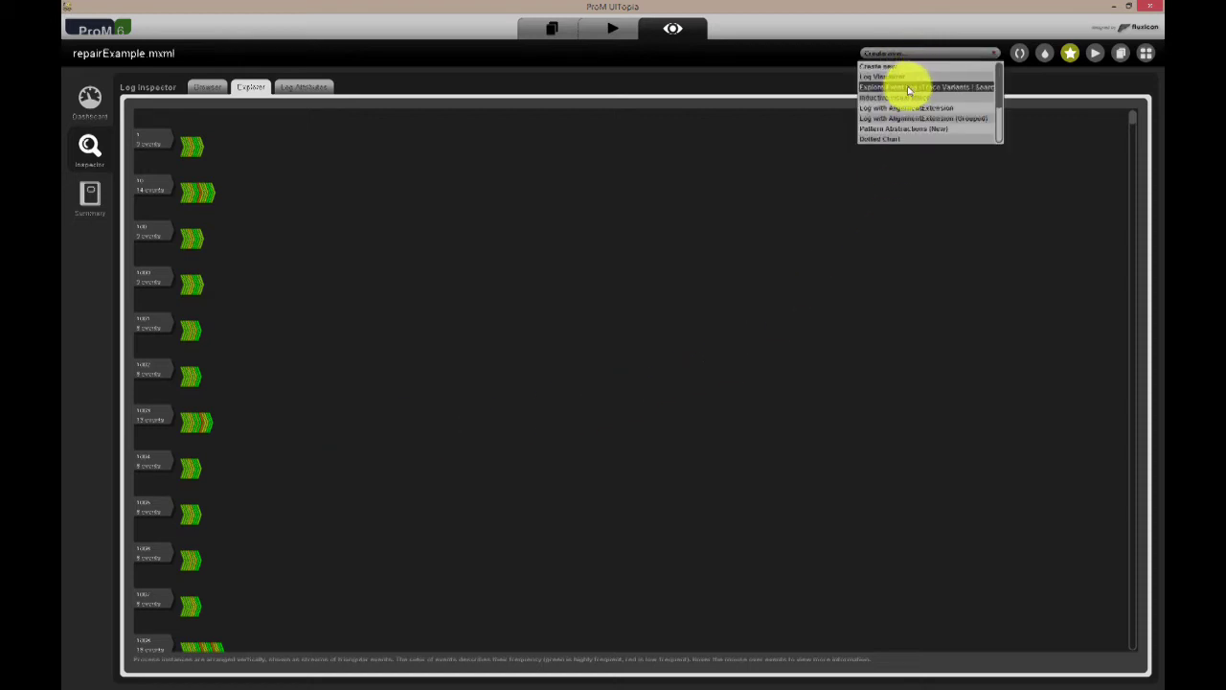
click(906, 86)
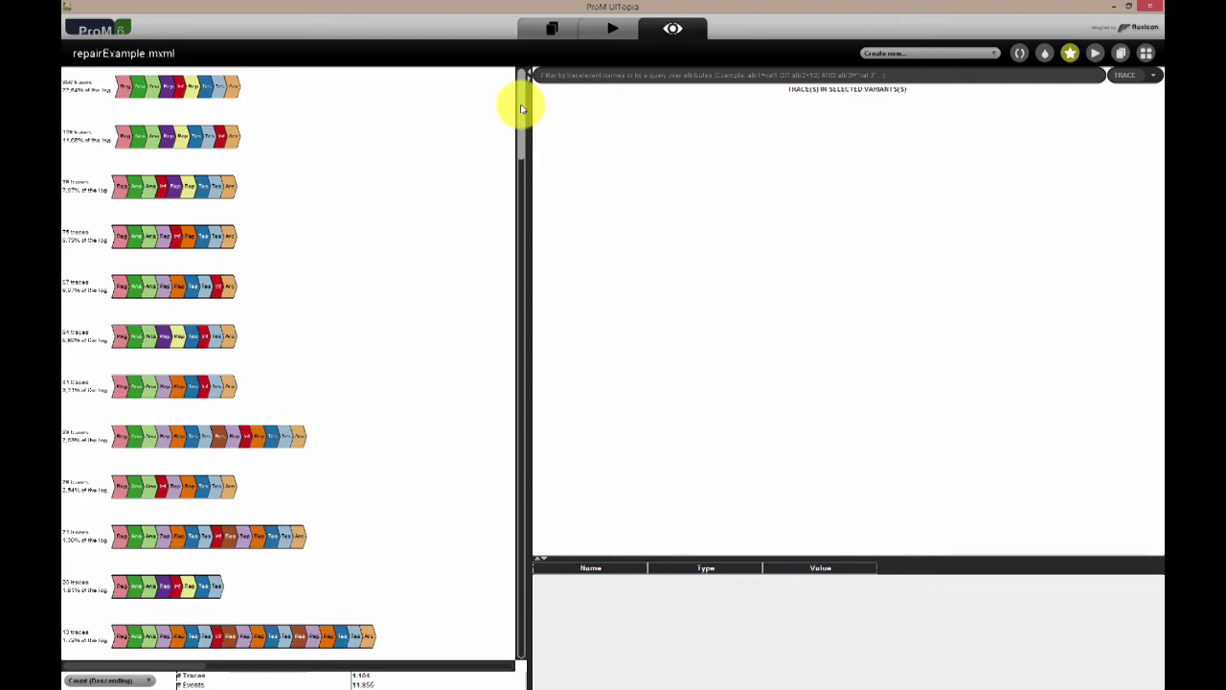
drag(521, 108, 515, 196)
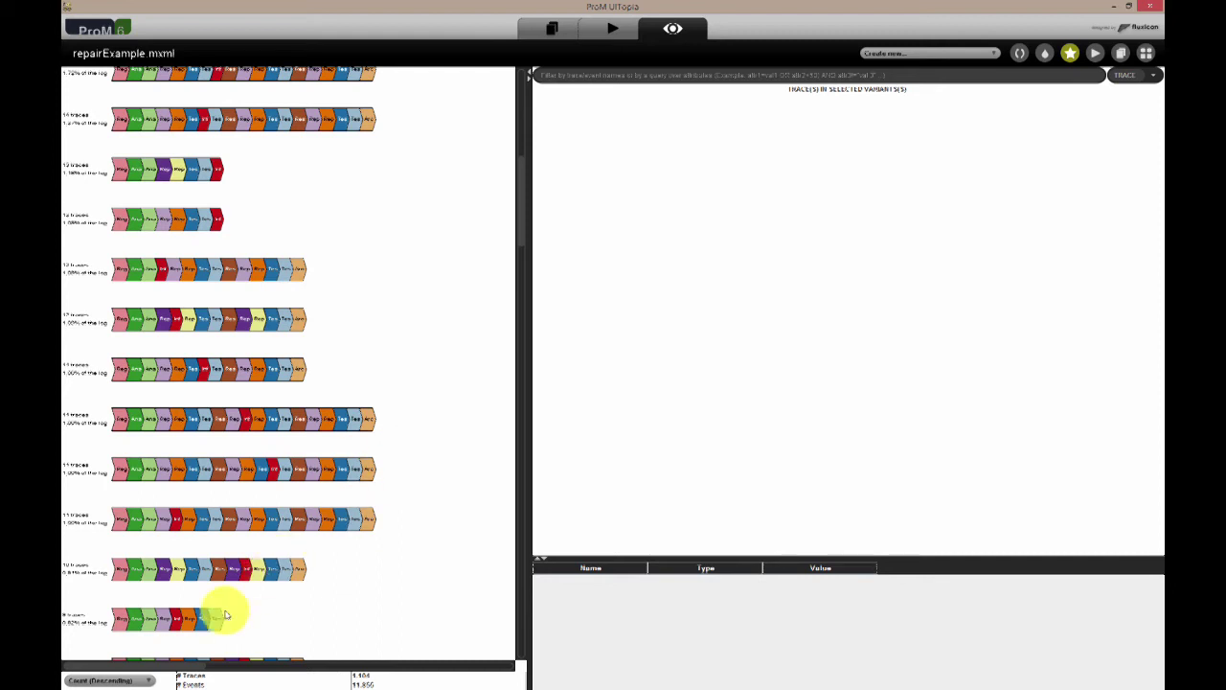
click(140, 680)
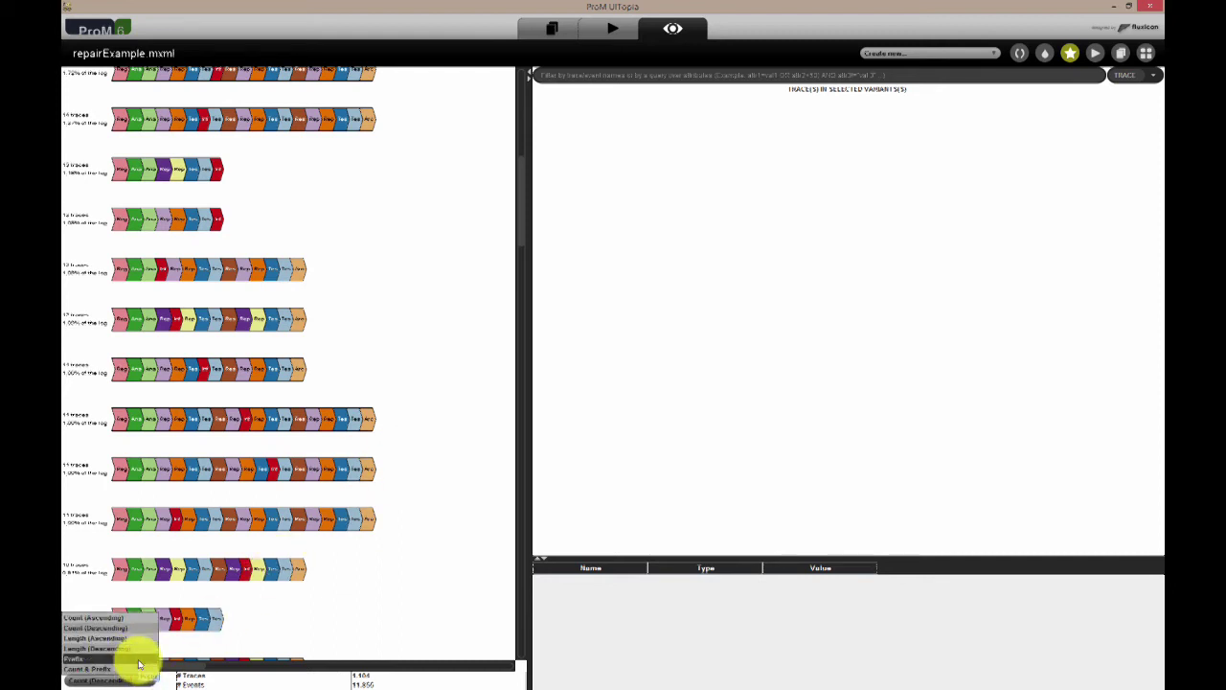
click(139, 660)
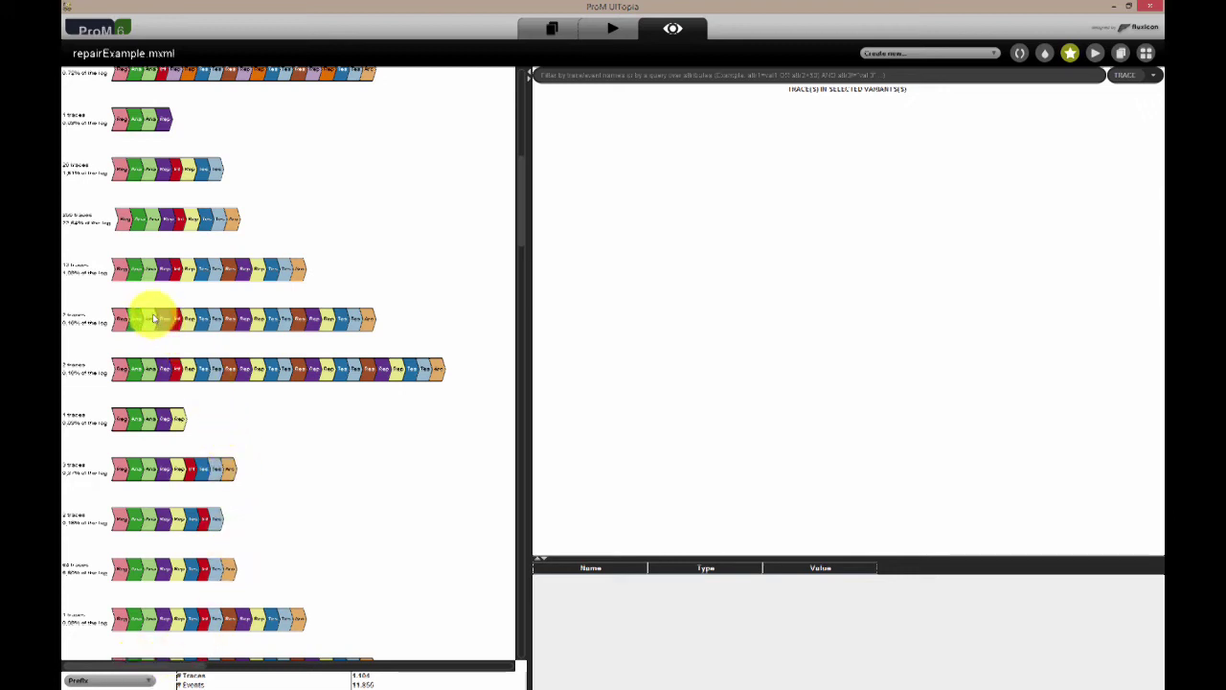
- Expand the chosen variant's third trace and show Analyze Defect's attributes, including defectType and phoneType
click(149, 273)
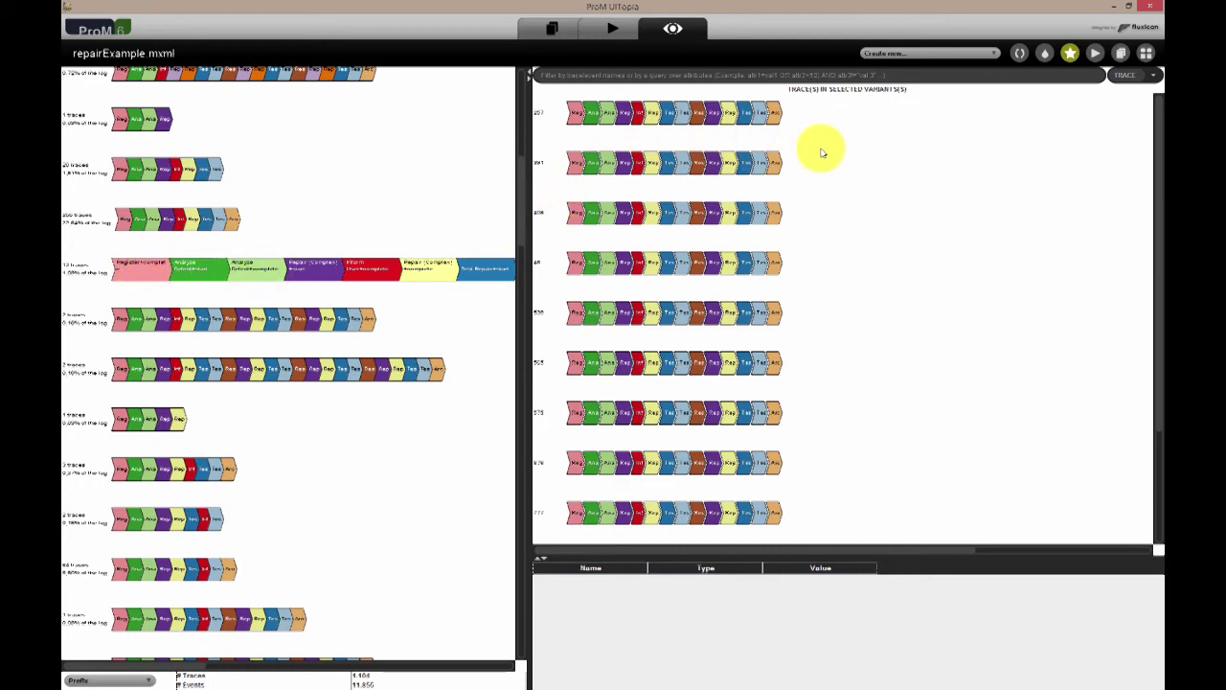
click(722, 76)
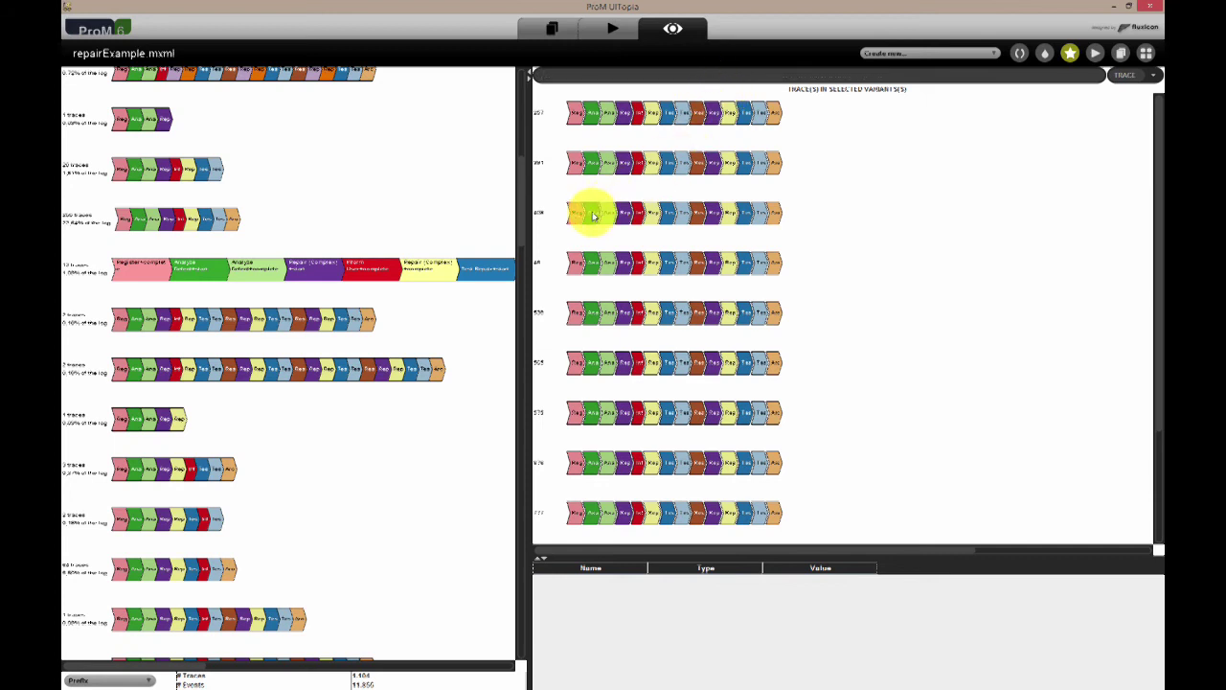
click(591, 219)
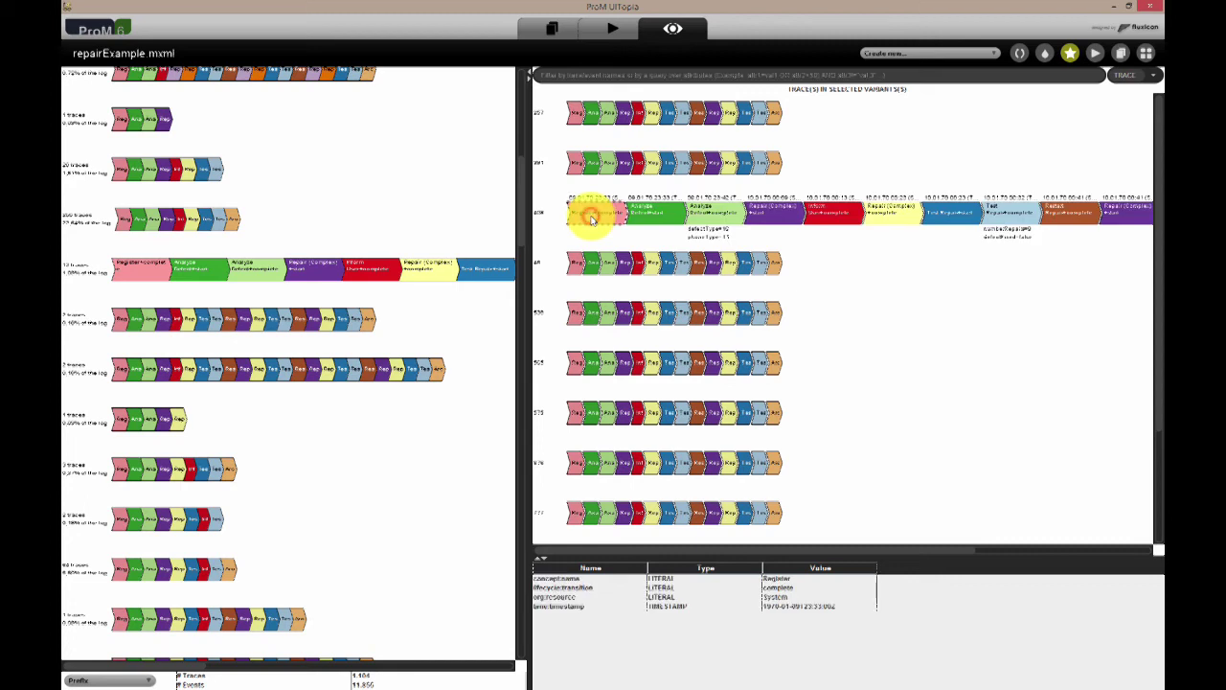
click(713, 219)
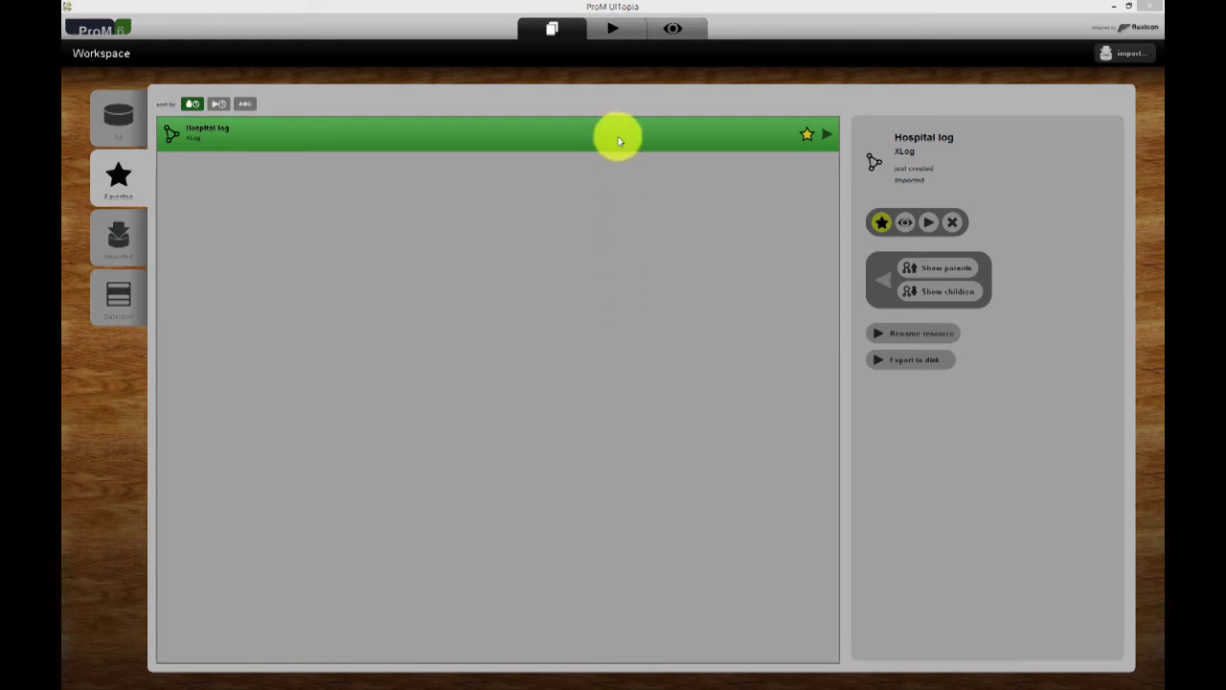
- Select the Hospital log in the Workspace and open its view
click(618, 137)
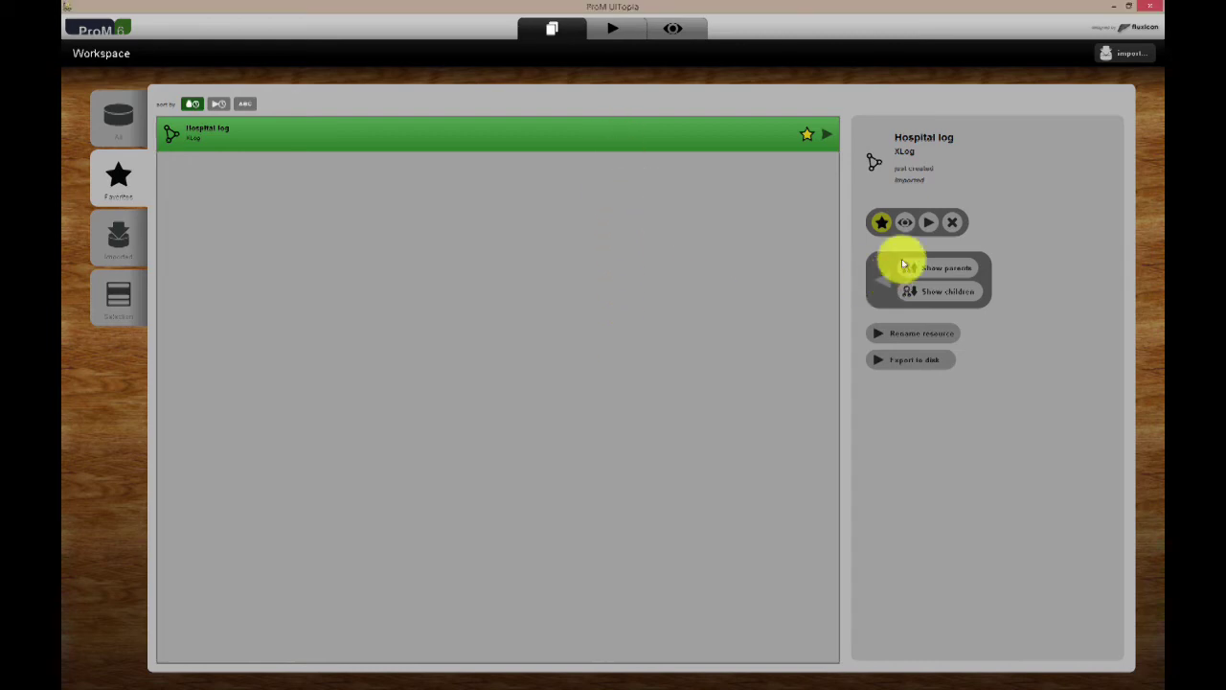
click(907, 224)
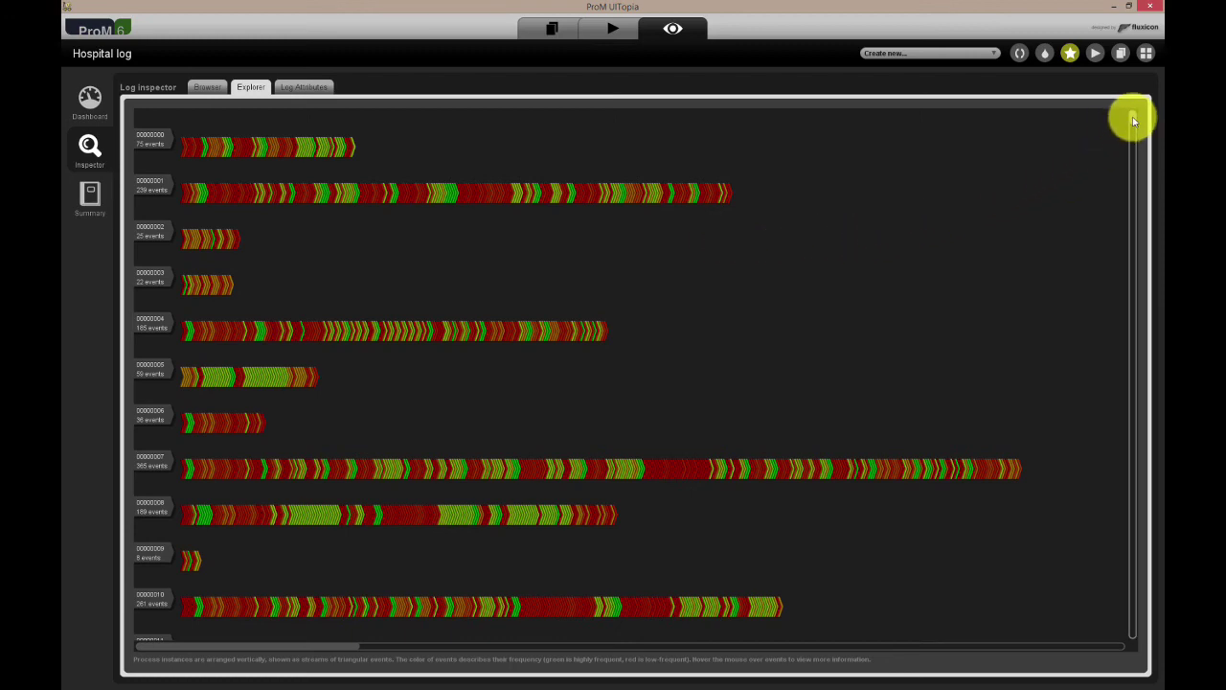
- Scroll the Hospital log's cases, then list its available visualizations such as Dotted Chart
drag(1133, 119, 1131, 157)
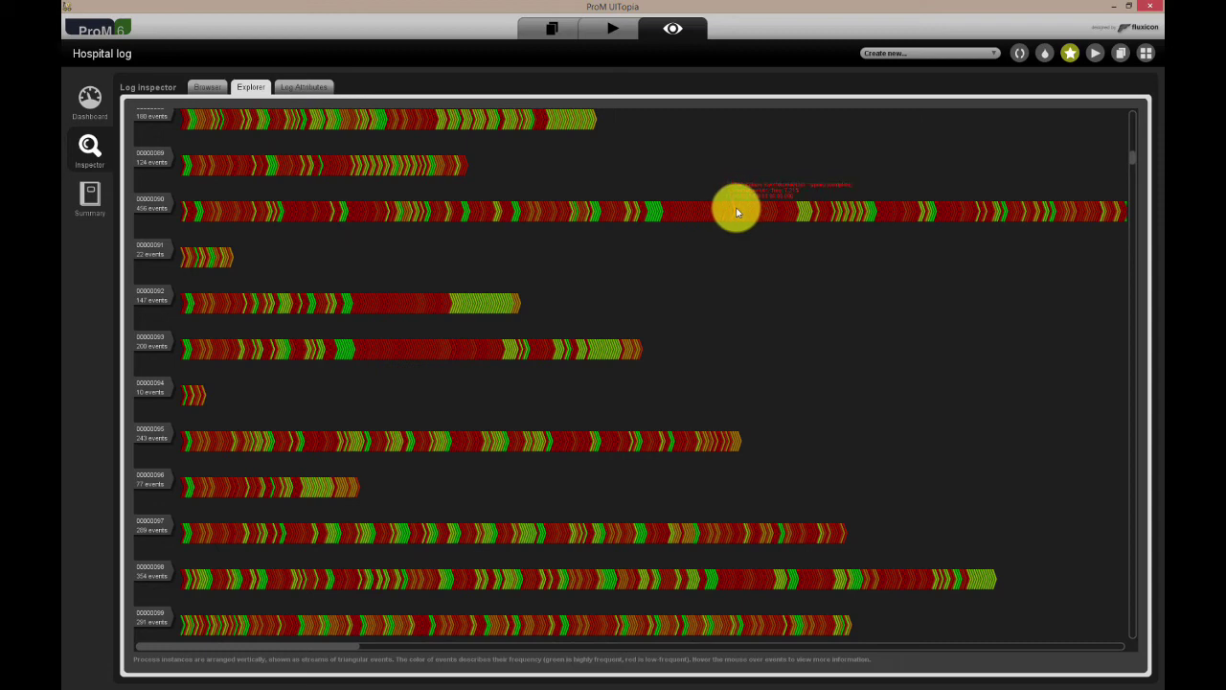
click(895, 53)
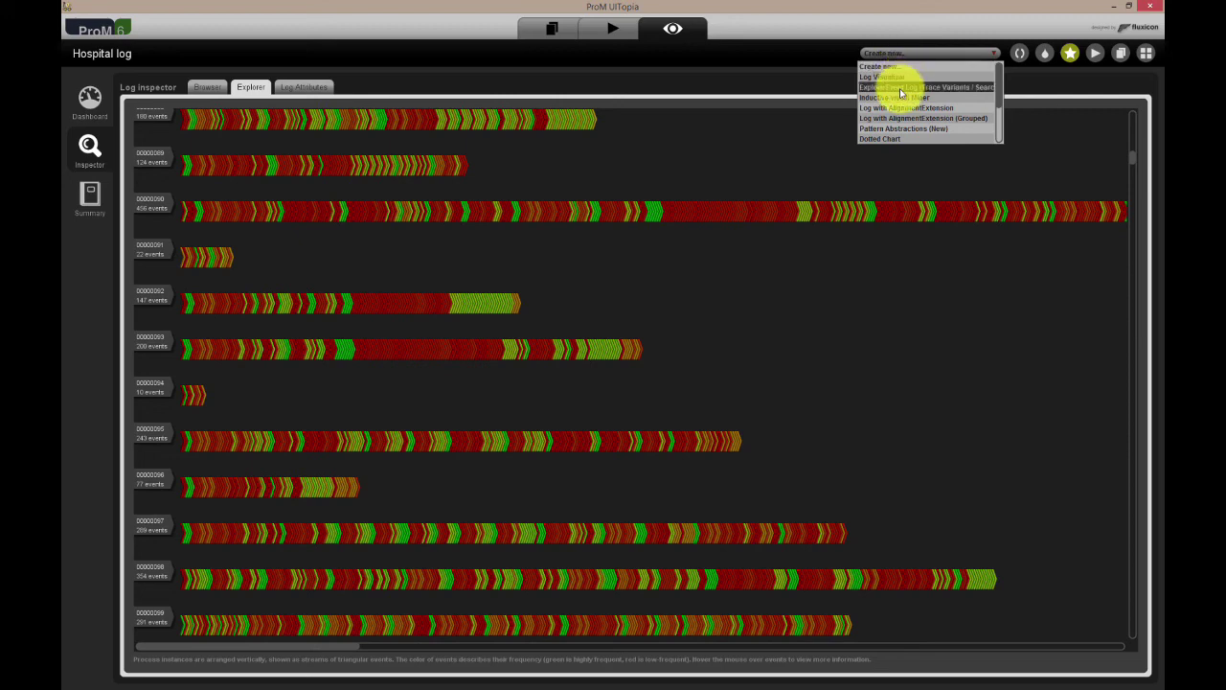
- Explore the Hospital log's trace variants with the Explore Event Log view, ordered by prefix
click(900, 89)
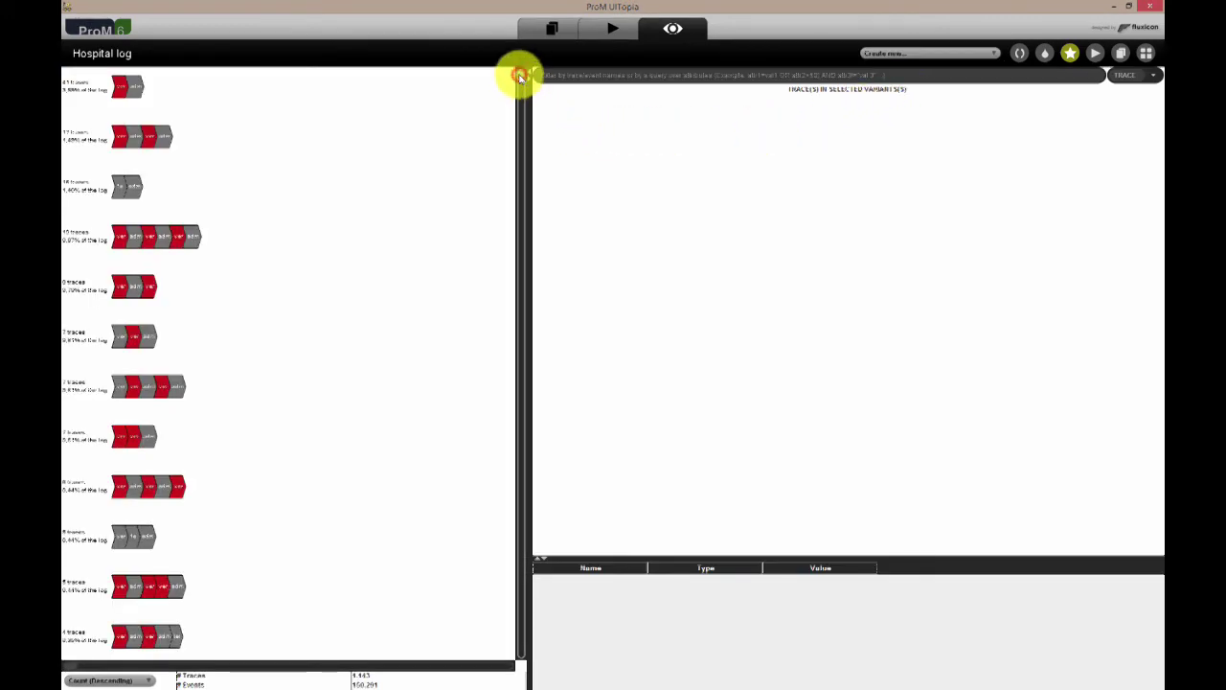
drag(520, 77, 528, 106)
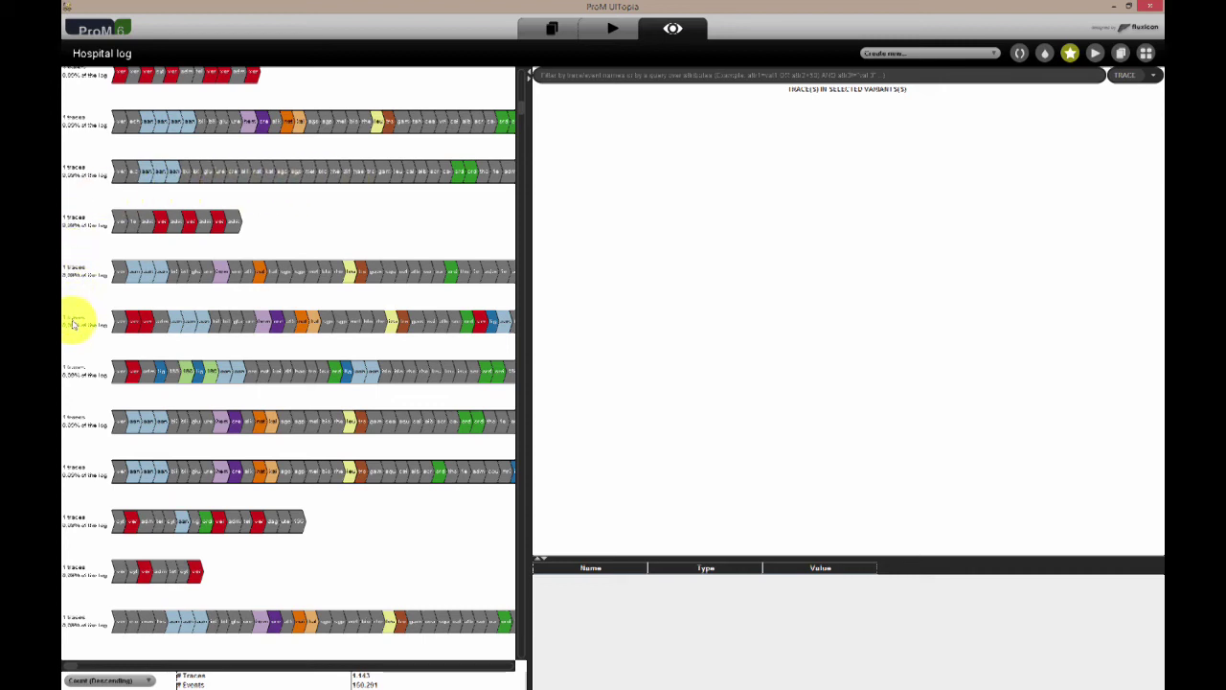
click(147, 680)
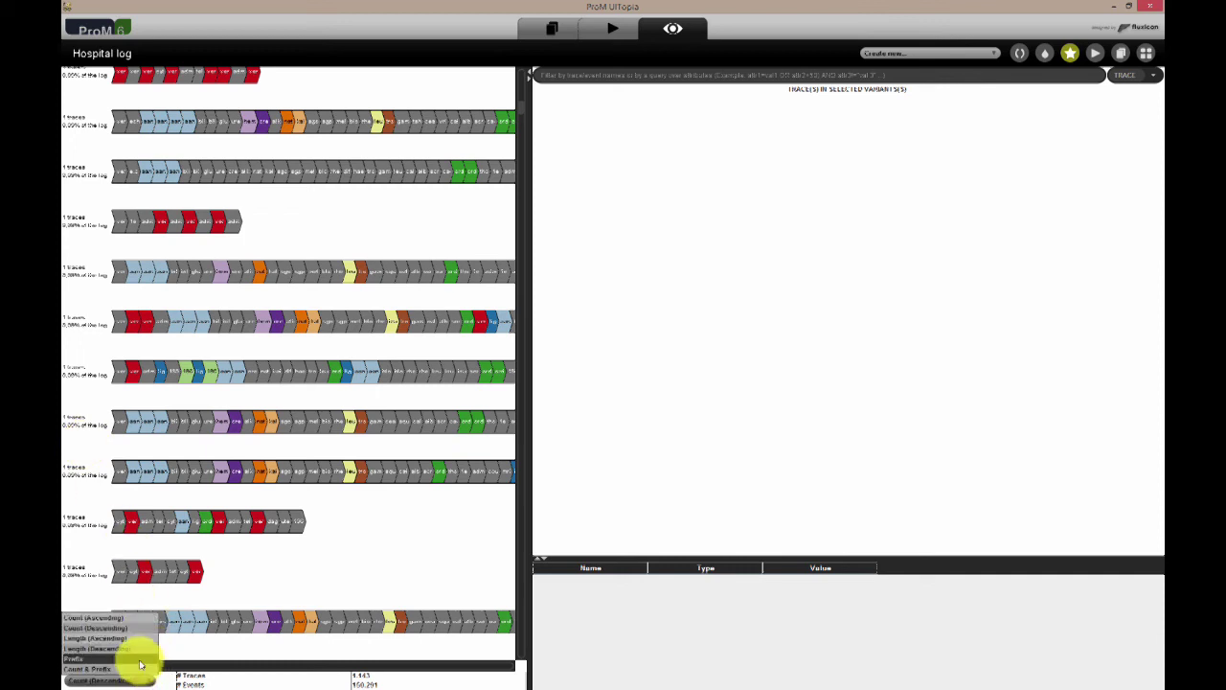
click(140, 660)
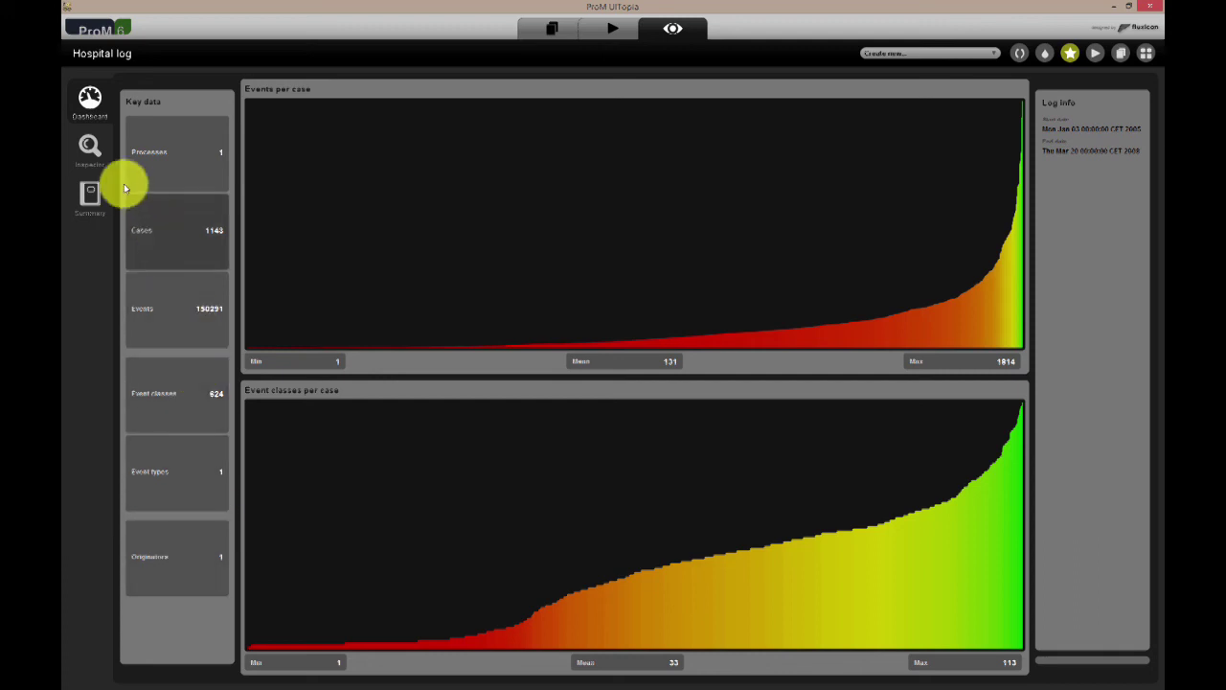
- Browse the Hospital log's Log Attributes tree and inspect the Department Classifier's details
click(93, 148)
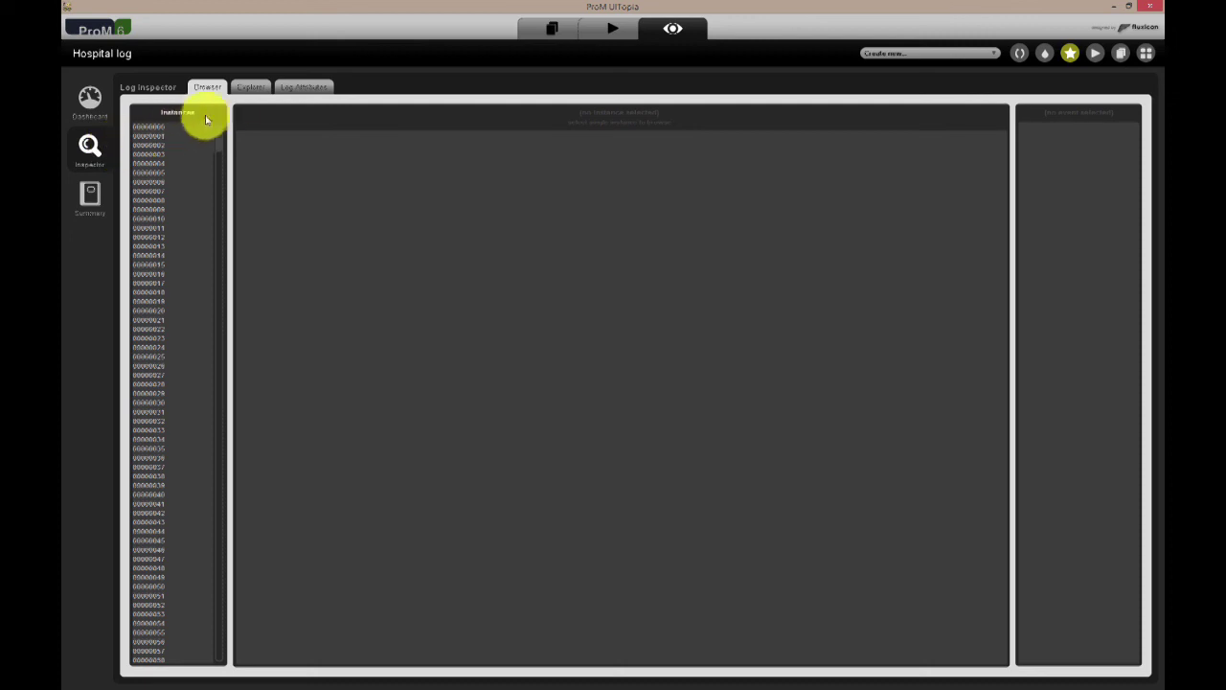
click(296, 89)
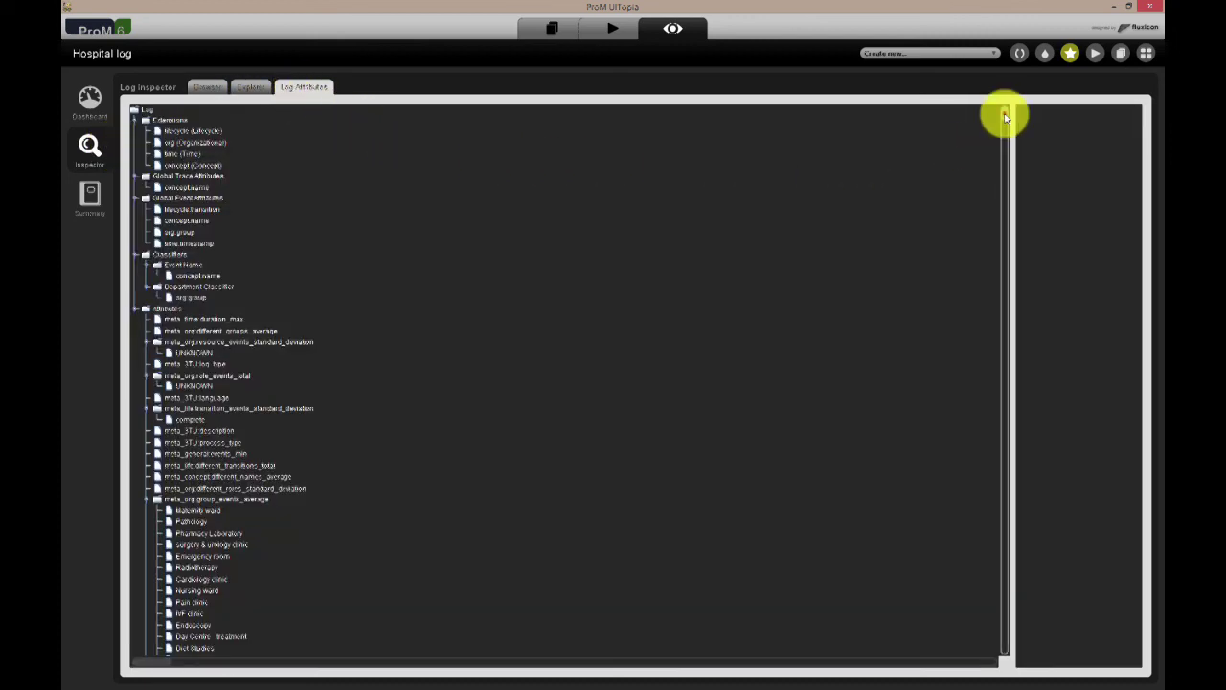
scroll(1005, 118, down, 20)
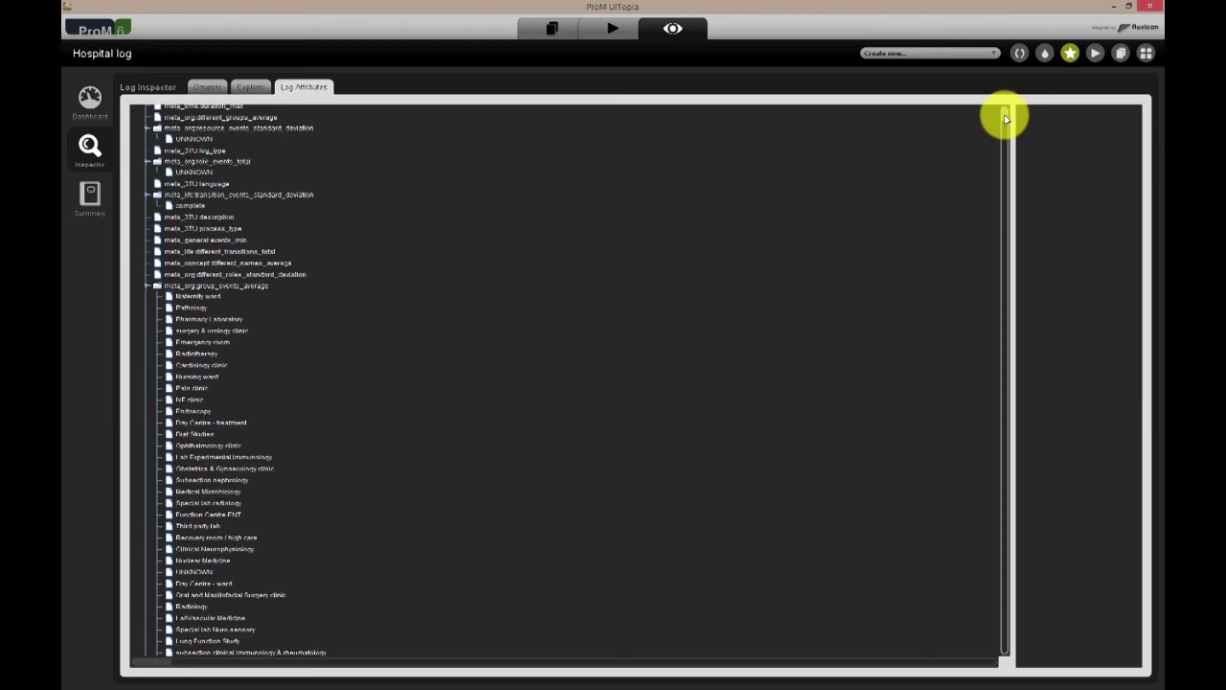
scroll(1003, 135, down, 20)
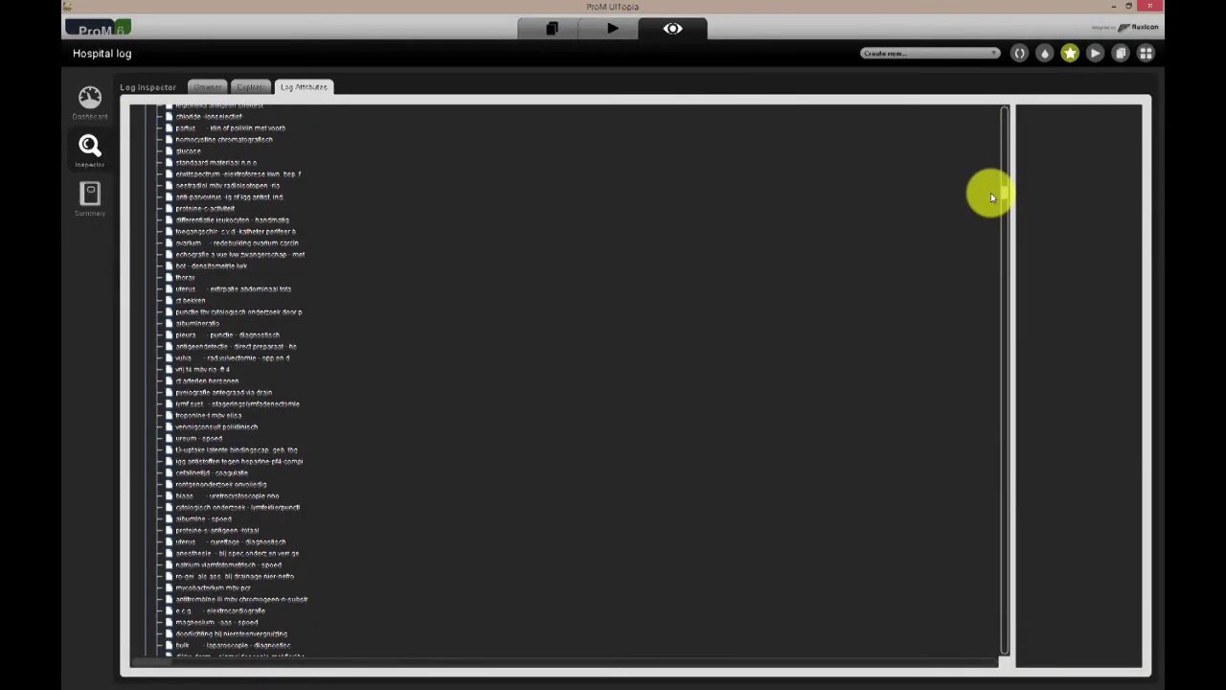
drag(992, 196, 991, 108)
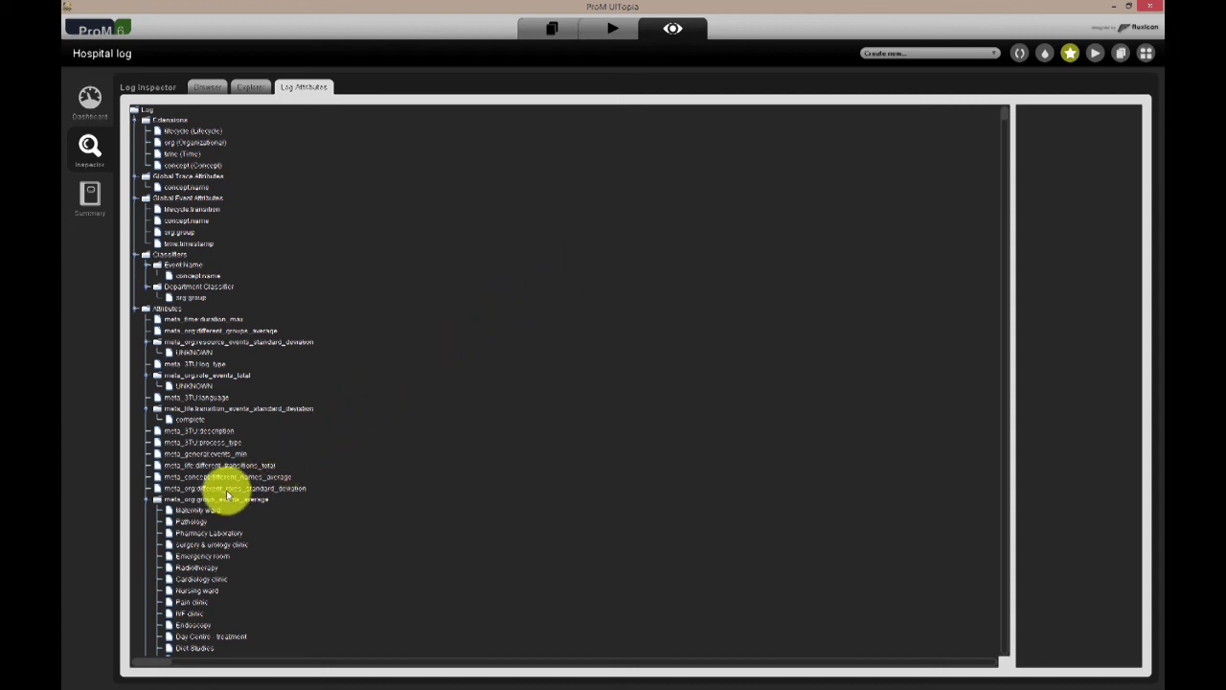
click(191, 287)
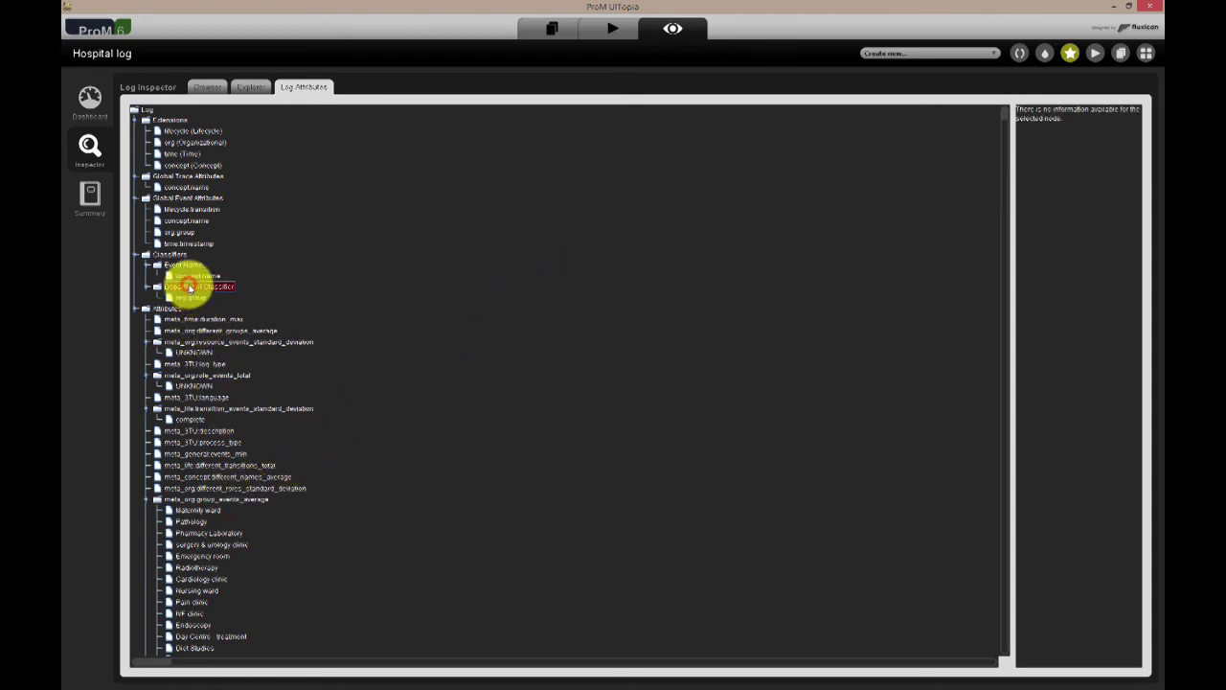